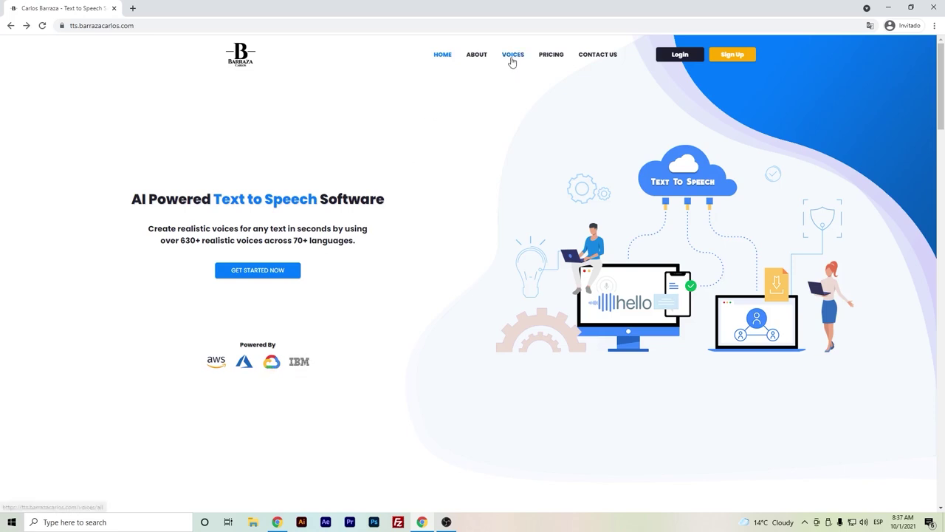
# - Open the All Voices page and scroll the language list down to English (US)
pyautogui.click(512, 60)
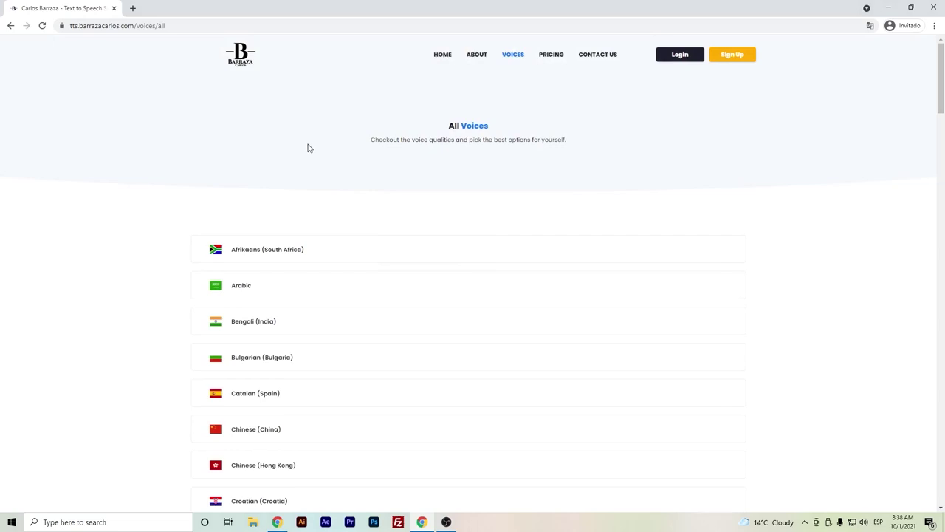
pyautogui.scroll(-3, 296, 155)
pyautogui.scroll(-5, 293, 158)
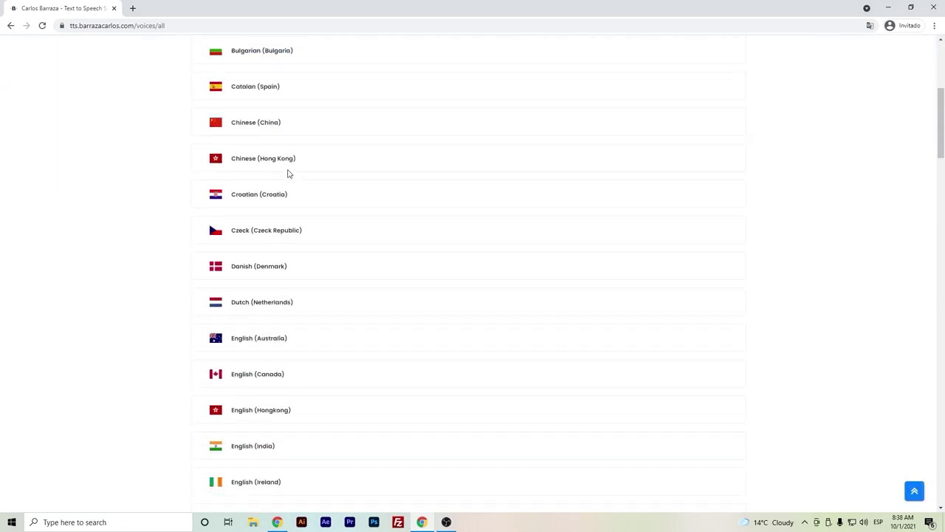
pyautogui.scroll(-2, 288, 173)
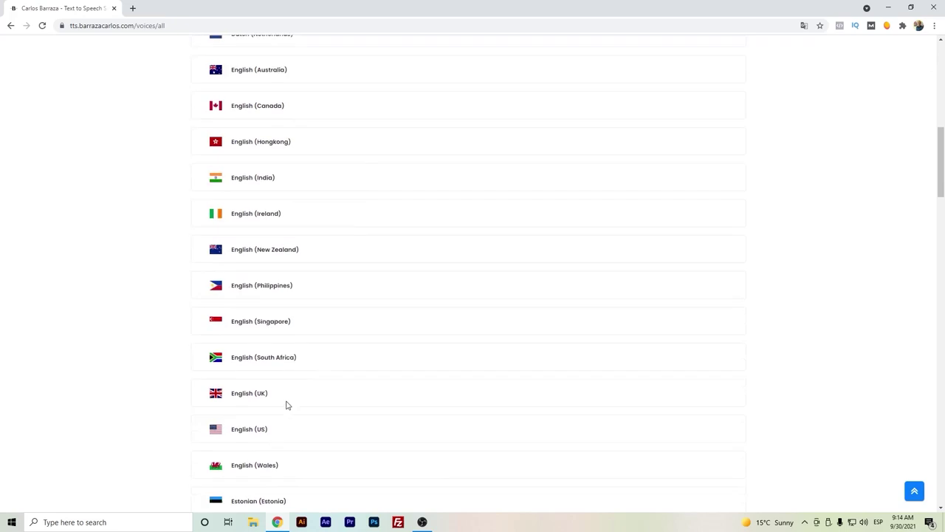
pyautogui.scroll(-1, 285, 405)
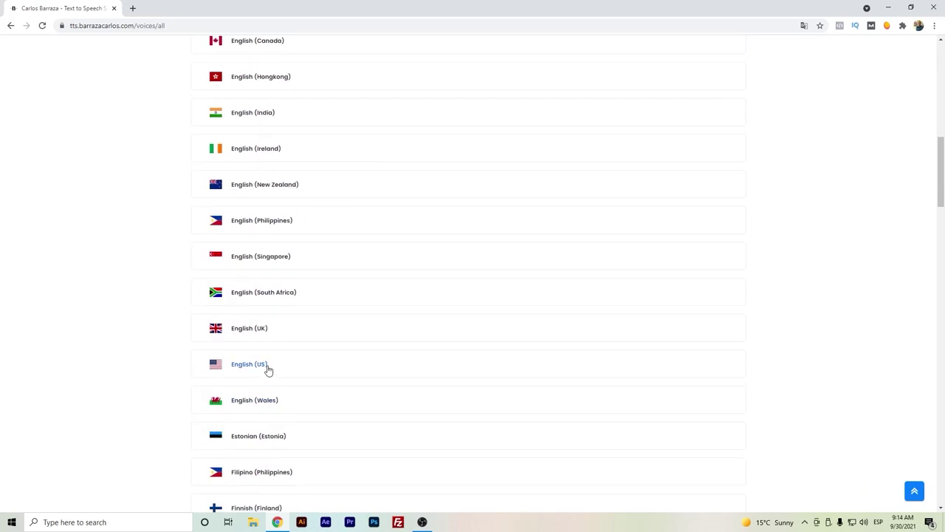
# - Expand English (US) and scroll through its voice players, including Neural Guy, then back to the top
pyautogui.click(266, 365)
pyautogui.scroll(-1, 282, 350)
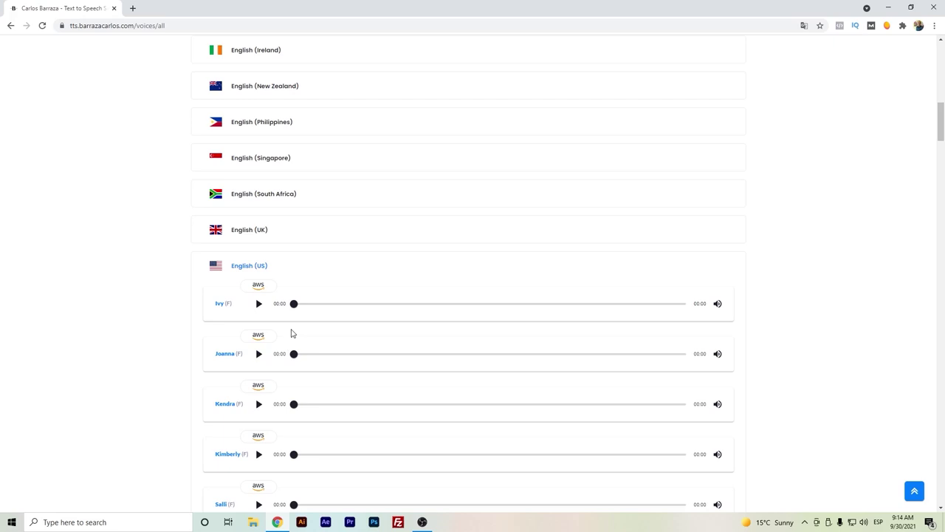
pyautogui.scroll(-1, 292, 333)
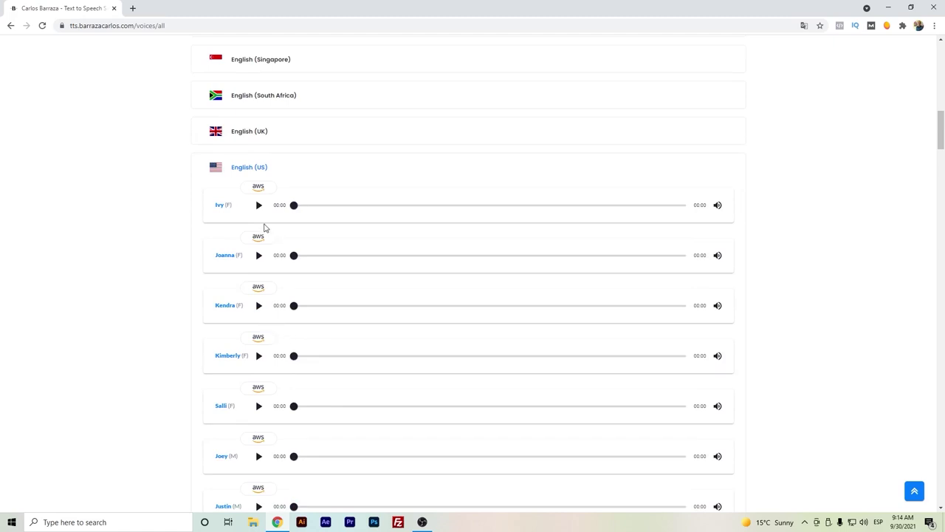
pyautogui.scroll(-1, 243, 278)
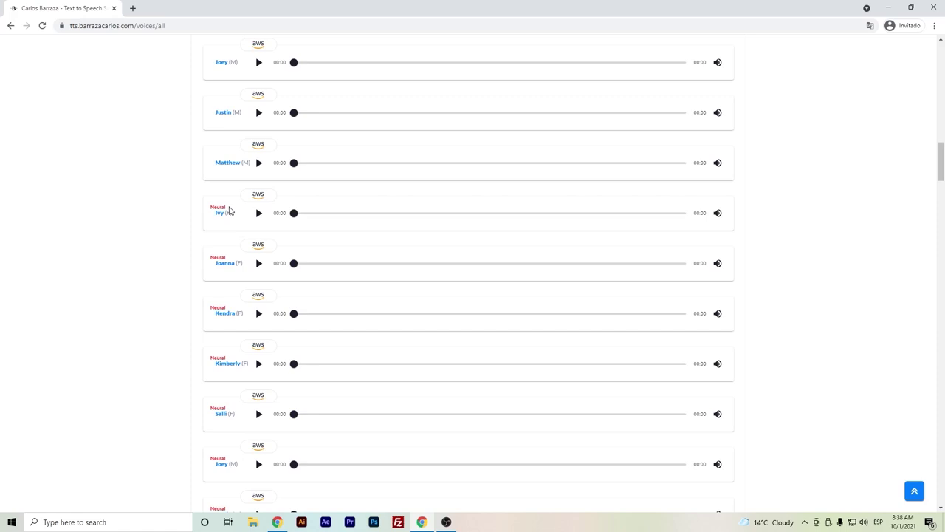
pyautogui.scroll(-4, 229, 212)
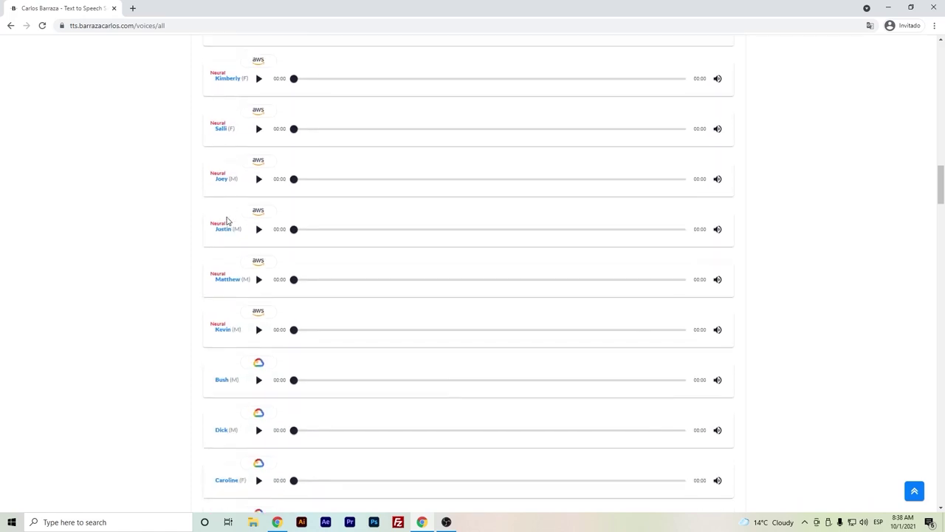
pyautogui.scroll(-1, 227, 220)
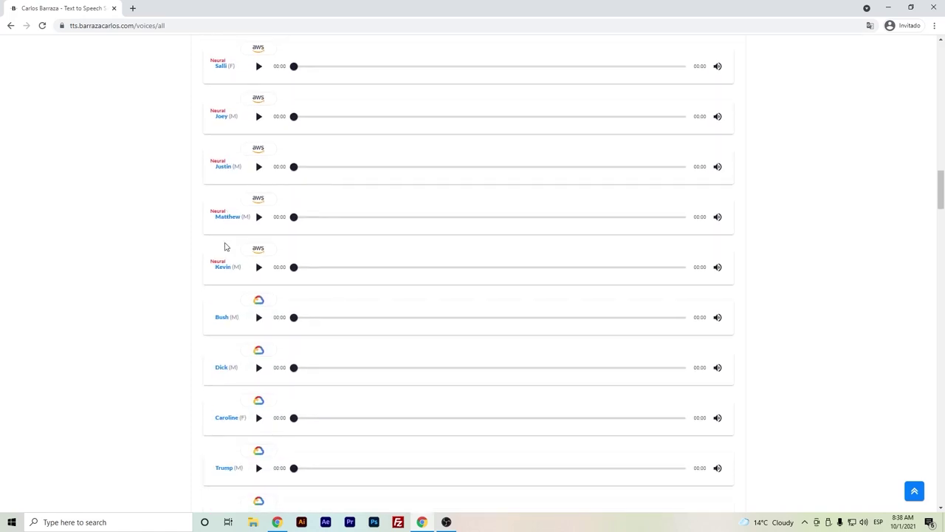
pyautogui.scroll(-4, 225, 246)
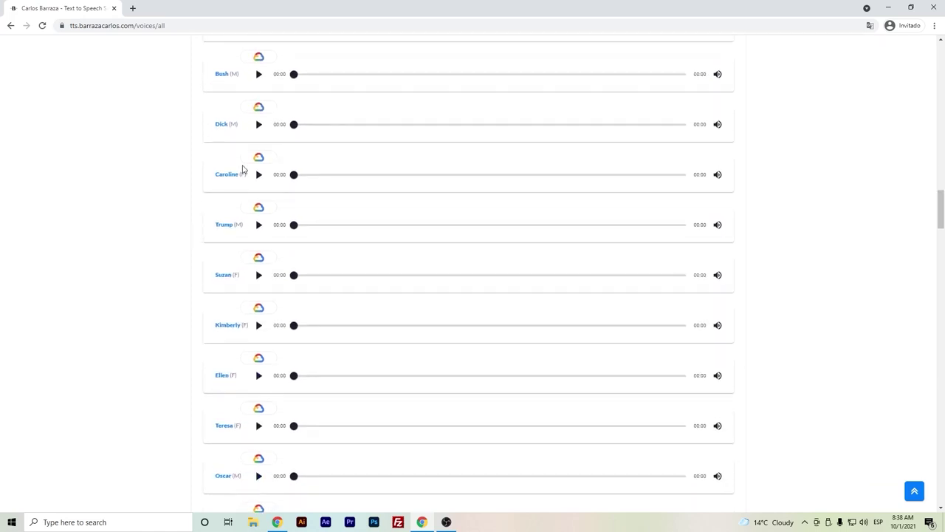
pyautogui.scroll(-6, 243, 177)
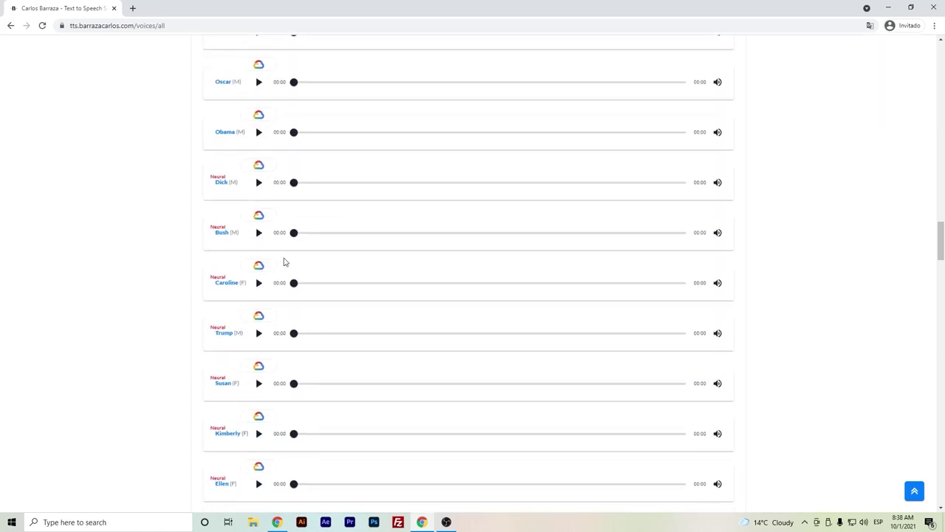
pyautogui.scroll(-3, 250, 338)
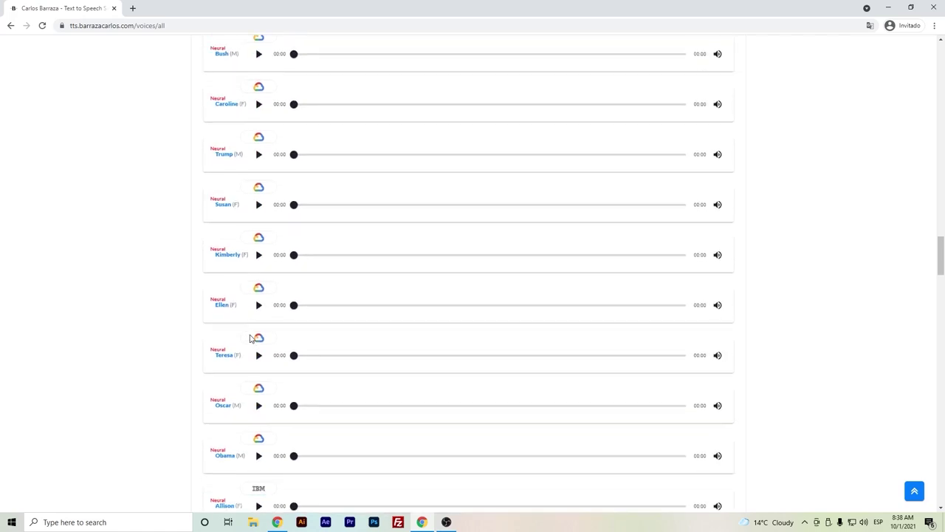
pyautogui.scroll(-10, 250, 337)
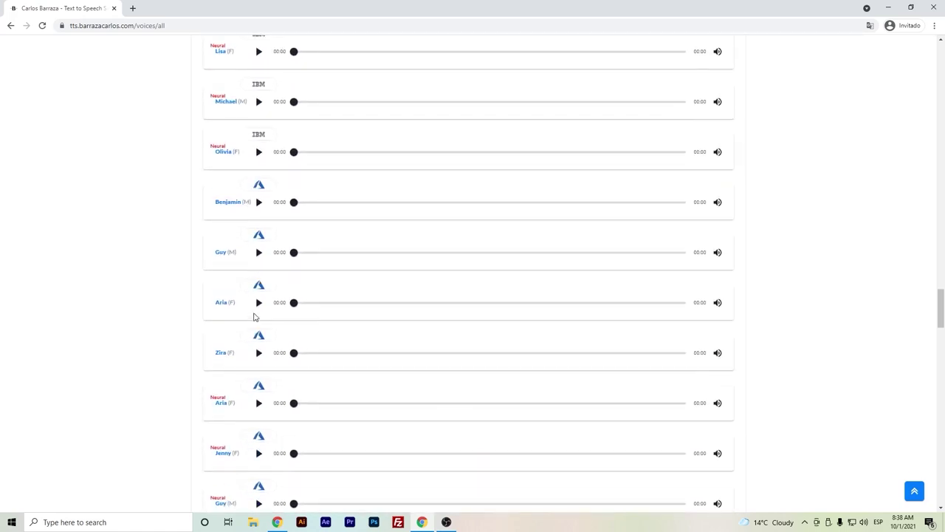
pyautogui.scroll(-2, 253, 316)
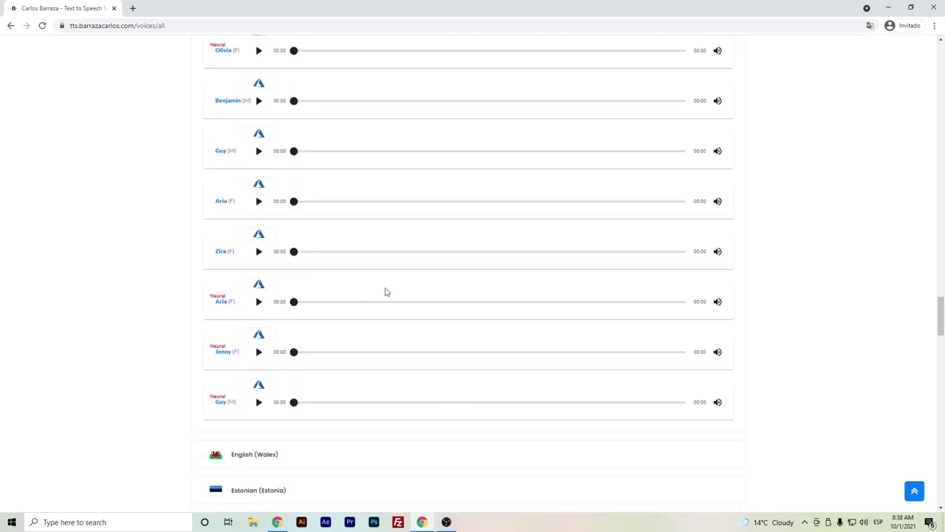
pyautogui.scroll(1, 391, 291)
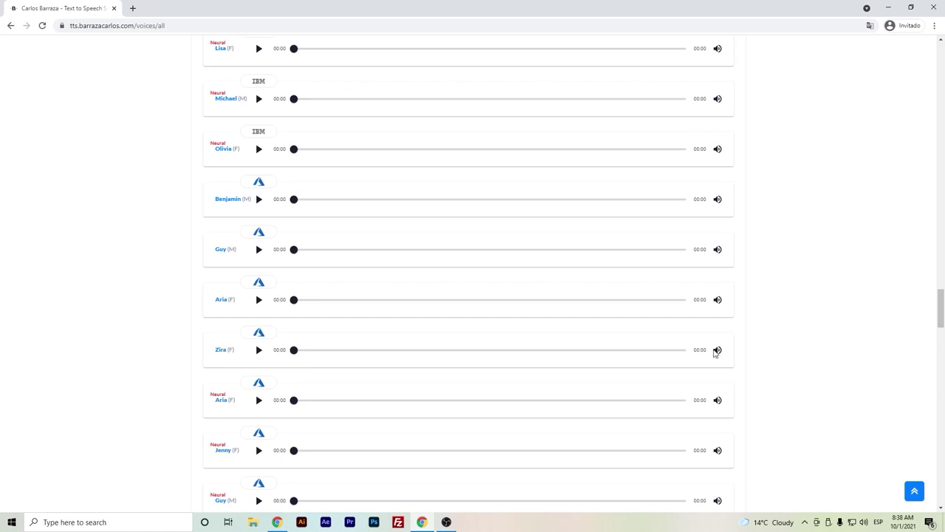
pyautogui.moveTo(943, 306); pyautogui.dragTo(941, 65)
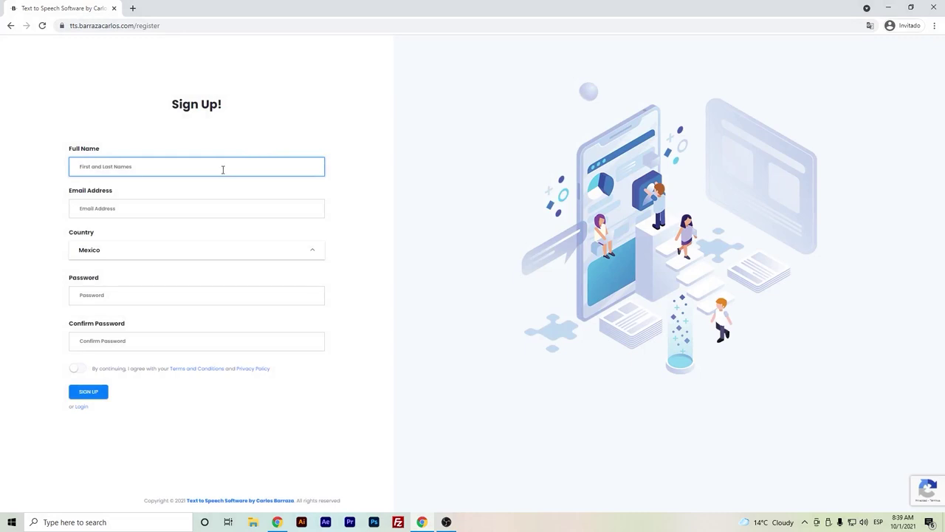
# - Sign up with the user's full name, e-mail, a matching password, and the terms accepted
pyautogui.click(215, 211)
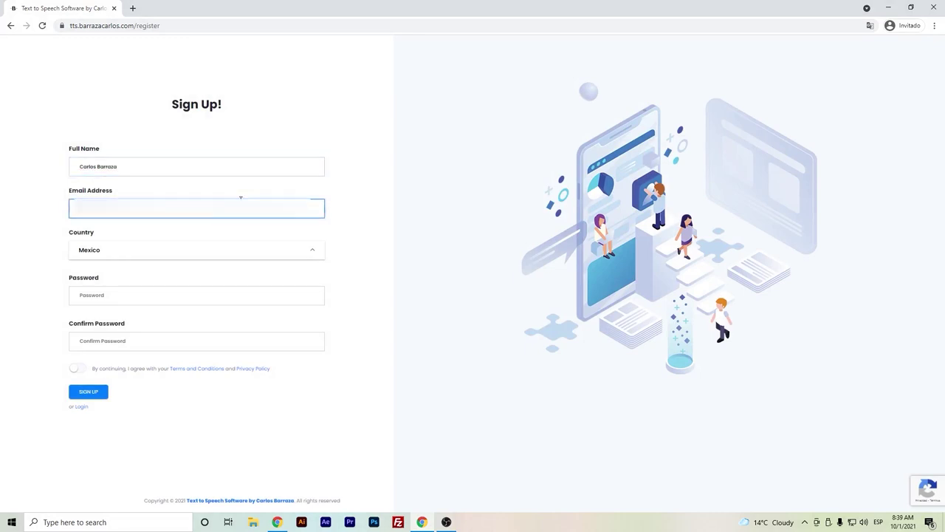
pyautogui.click(176, 294)
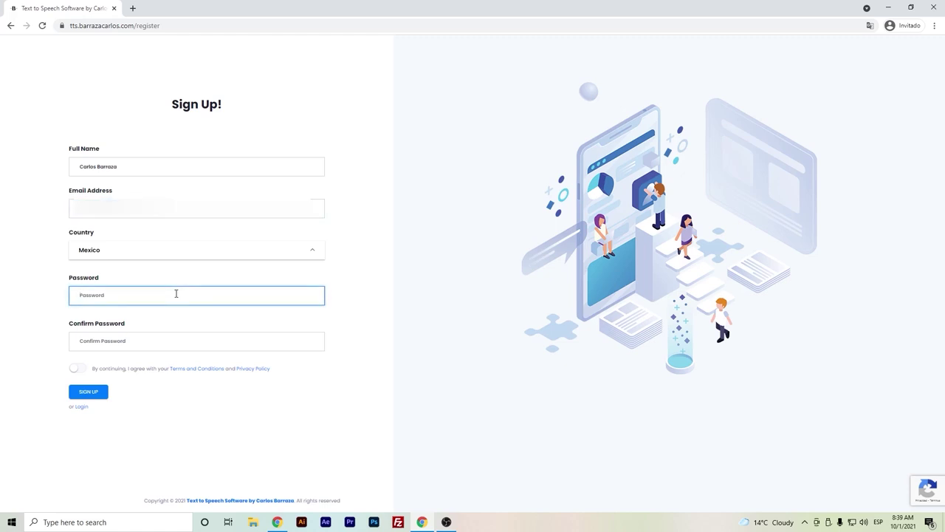
pyautogui.write('********')
pyautogui.click(152, 345)
pyautogui.write('********')
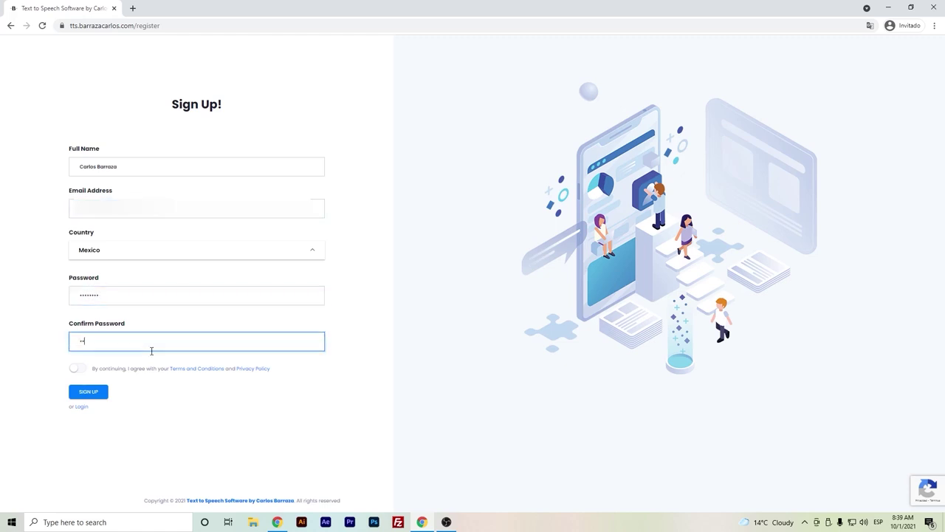
pyautogui.click(79, 368)
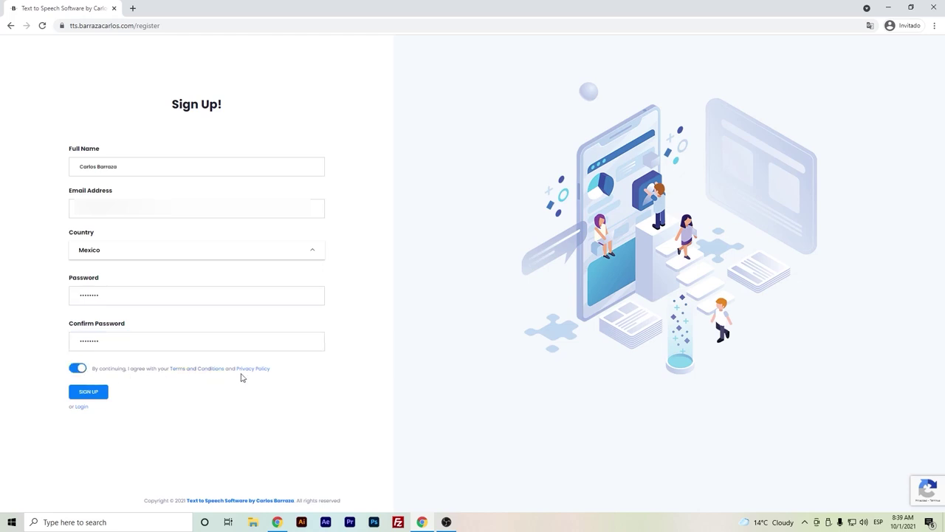
pyautogui.click(98, 396)
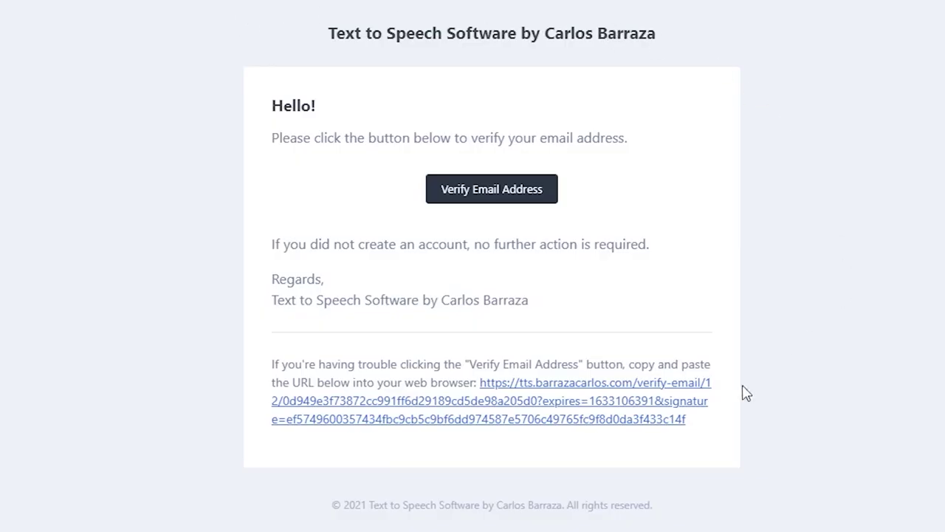
# - Verify the account's e-mail address and begin logging in with the account e-mail
pyautogui.click(481, 200)
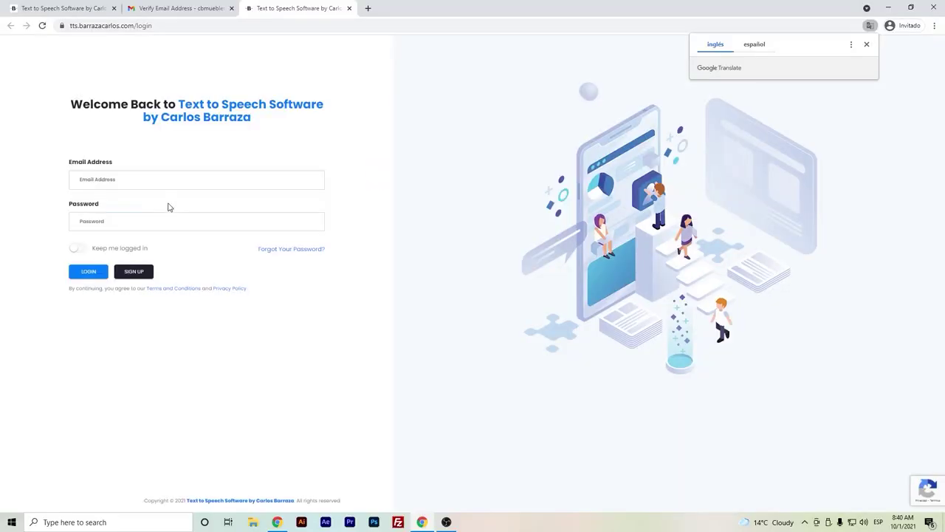
pyautogui.click(158, 181)
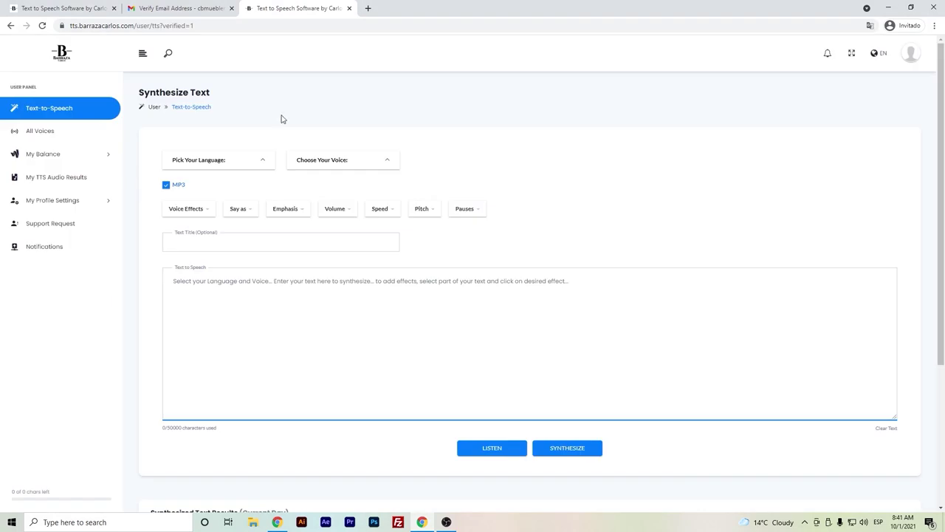
# - Glance at the synthesis language list, then view the account's list of all voices
pyautogui.click(209, 159)
pyautogui.click(327, 162)
pyautogui.click(75, 139)
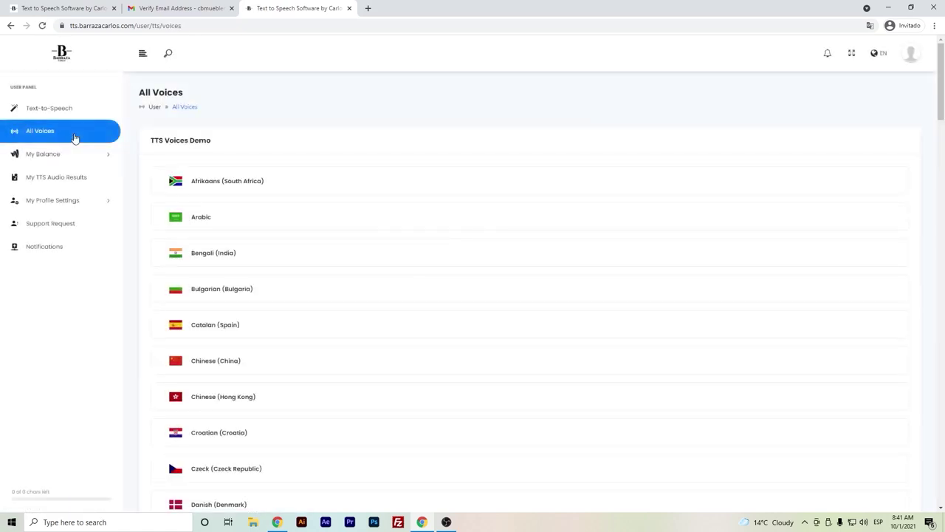
pyautogui.scroll(-3, 180, 249)
# - Start checkout for the 100,000-character prepaid plan ($5.99 USD) with PayPal as payment
pyautogui.click(108, 150)
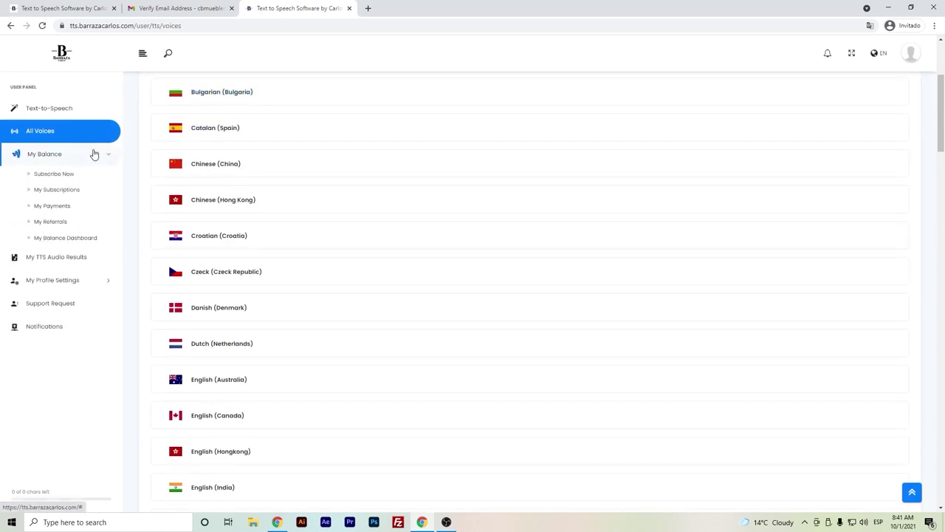
pyautogui.click(75, 178)
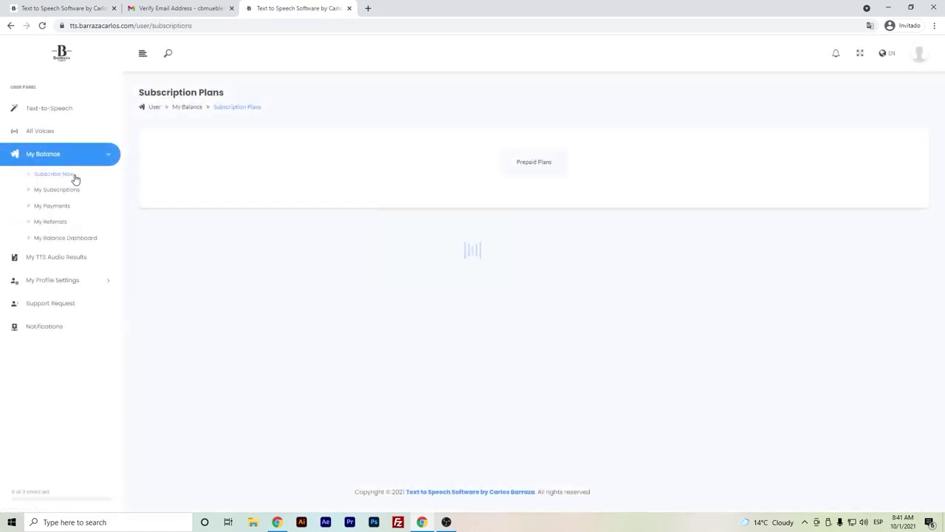
pyautogui.click(538, 169)
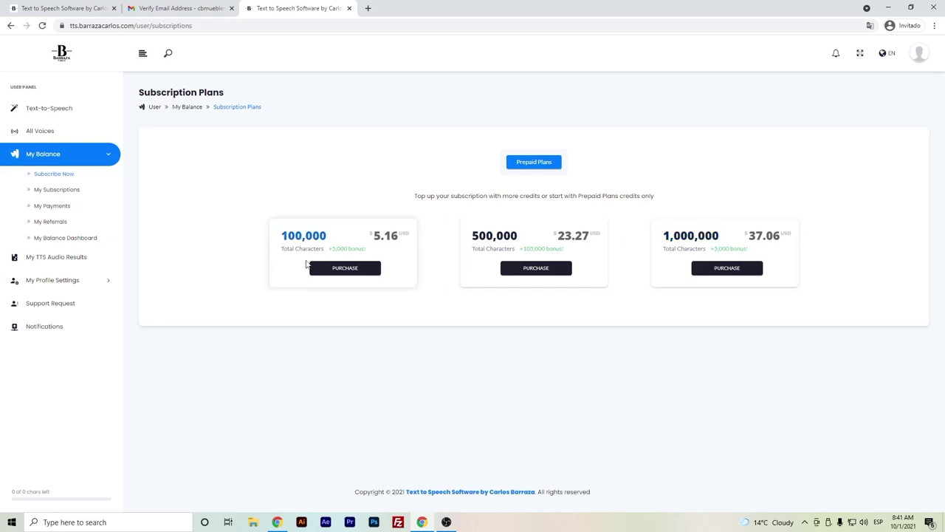
pyautogui.click(355, 268)
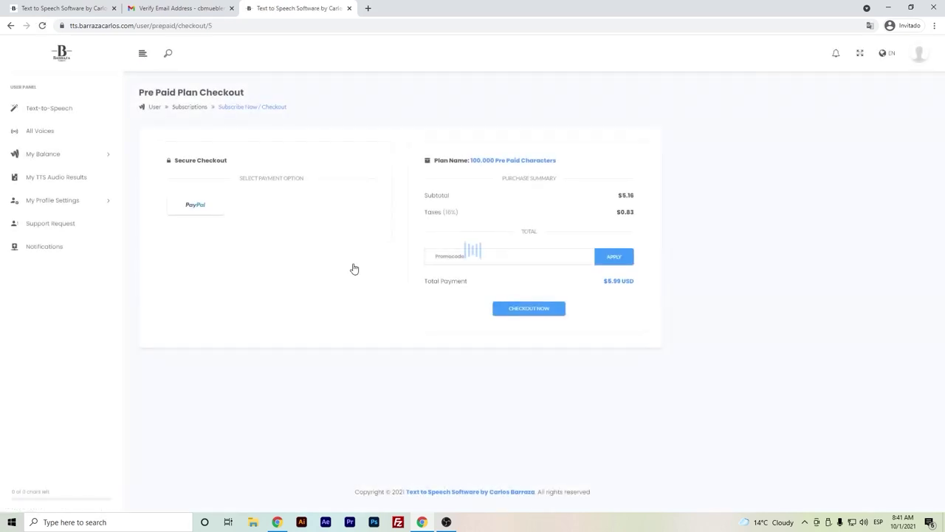
pyautogui.click(195, 214)
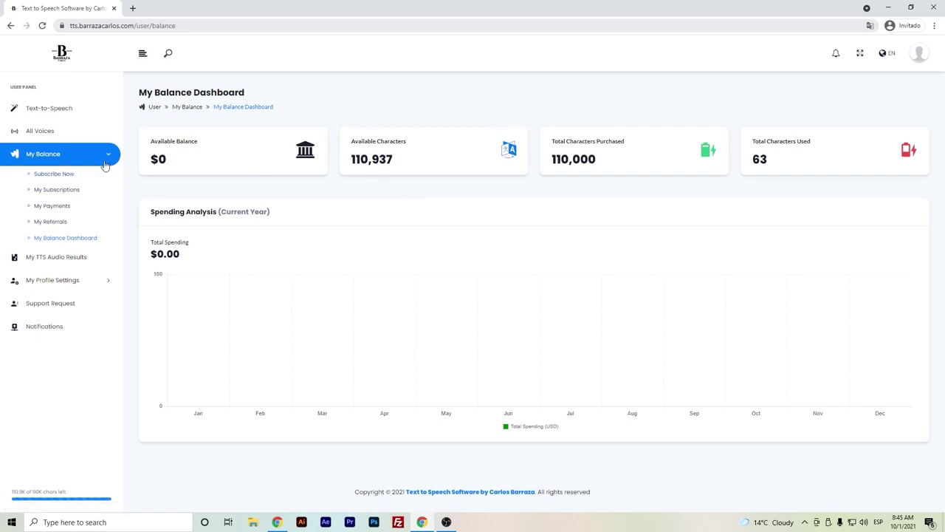
# - Return to Synthesize Text and set the language to English (USA)
pyautogui.click(82, 109)
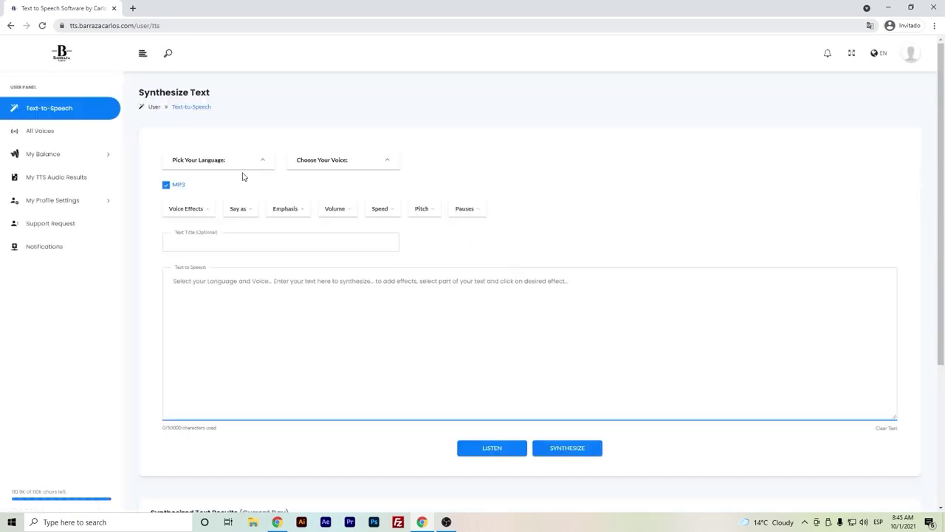
pyautogui.click(247, 168)
pyautogui.scroll(-5, 244, 194)
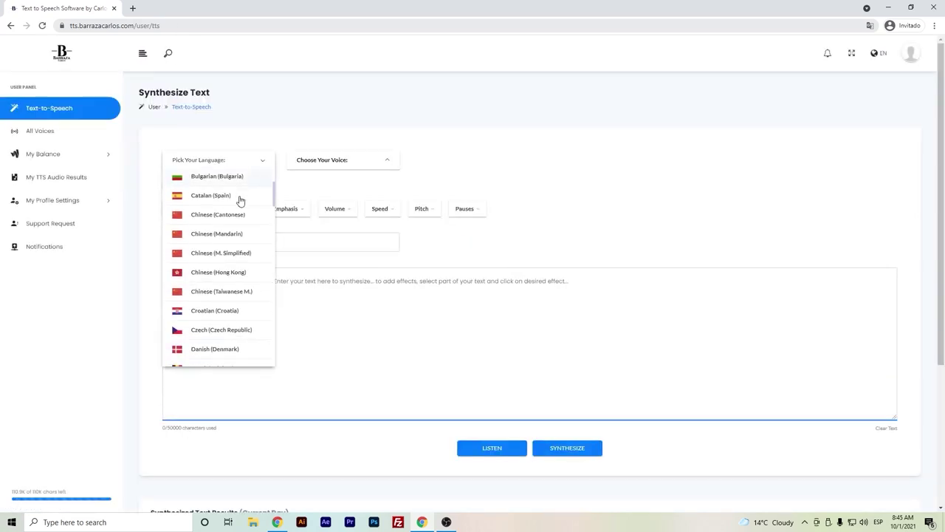
pyautogui.scroll(-3, 239, 199)
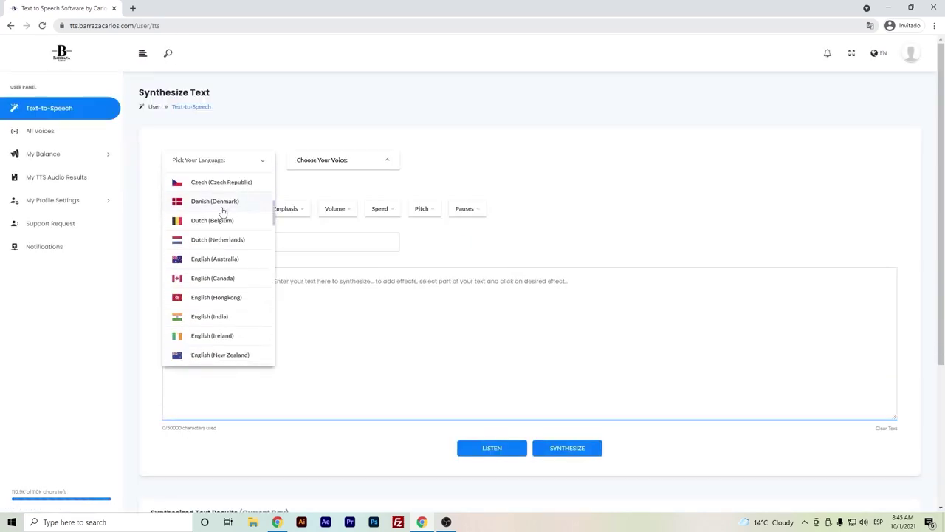
pyautogui.scroll(-2, 220, 212)
pyautogui.scroll(-3, 217, 254)
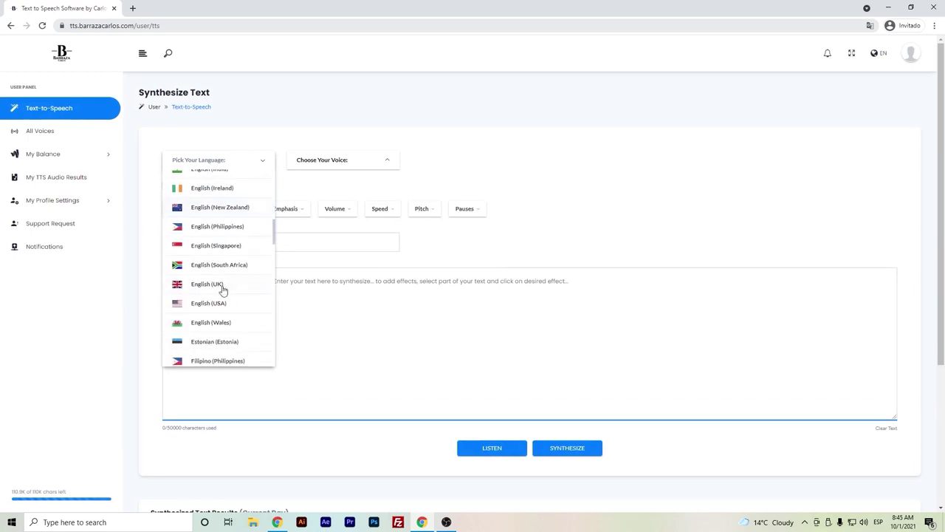
pyautogui.click(210, 307)
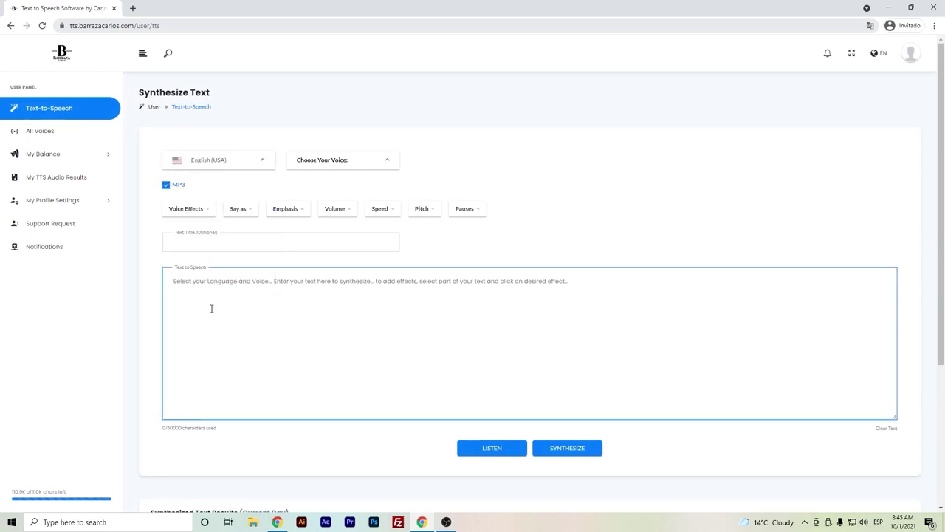
# - Show the English (USA) voice list and scroll through the available voices
pyautogui.click(305, 168)
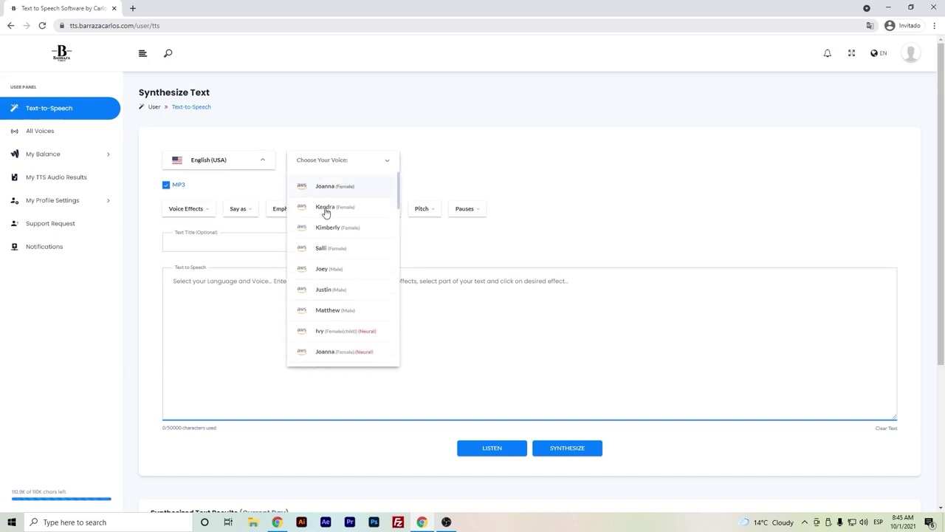
pyautogui.scroll(-3, 325, 210)
pyautogui.scroll(-5, 336, 205)
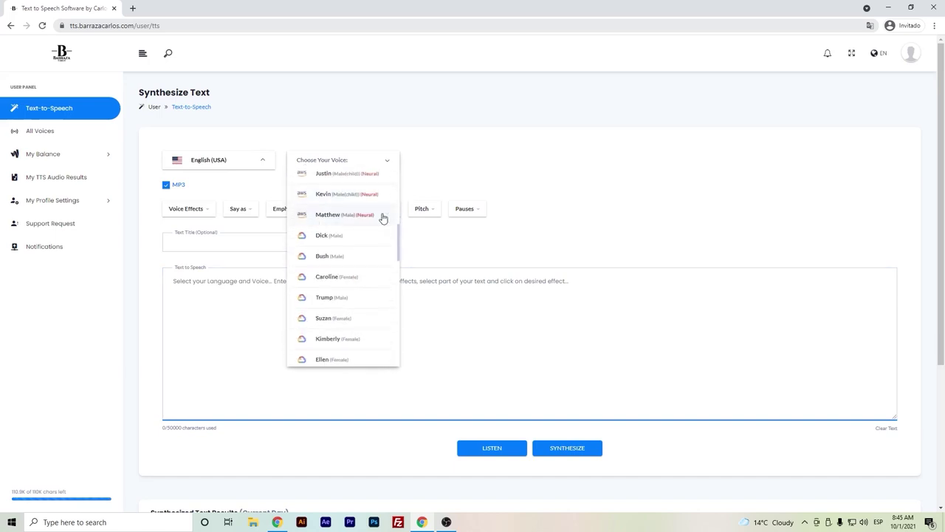
pyautogui.scroll(-5, 369, 220)
pyautogui.scroll(-2, 336, 244)
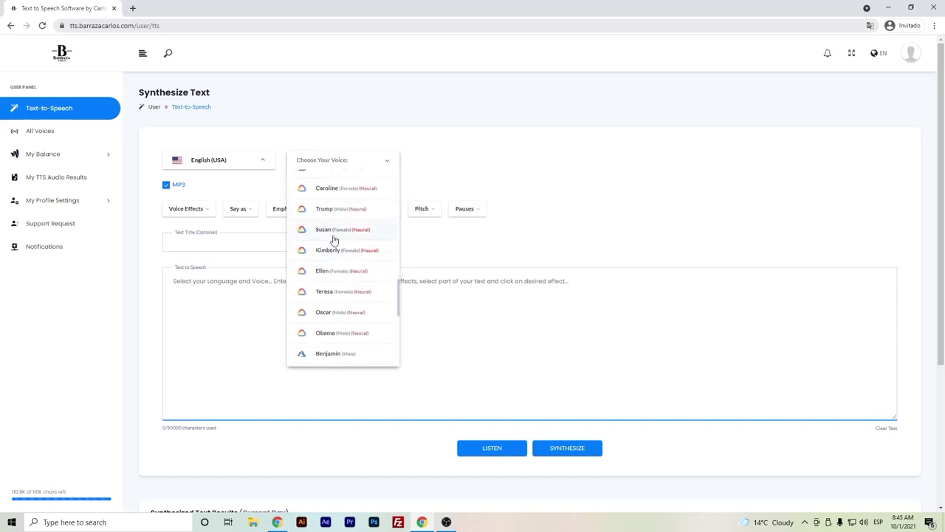
pyautogui.scroll(-5, 331, 248)
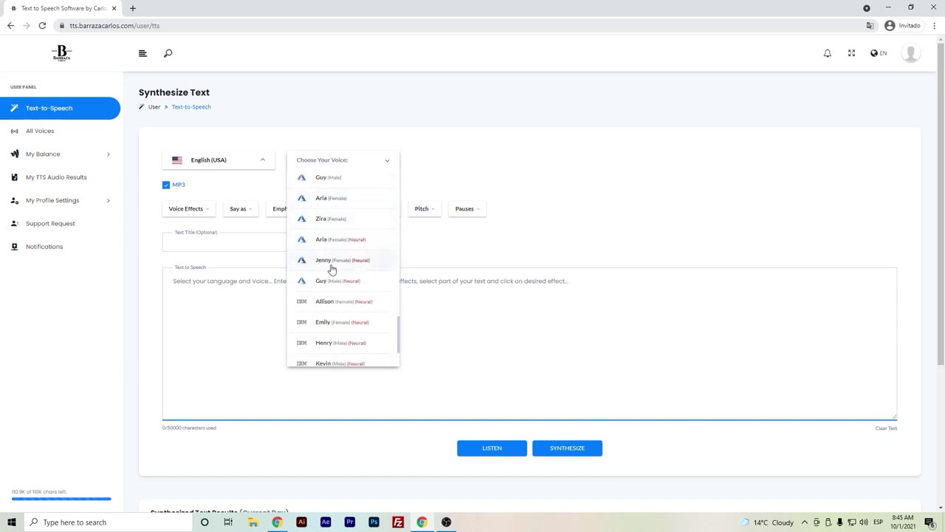
pyautogui.scroll(-3, 340, 296)
pyautogui.scroll(3, 358, 213)
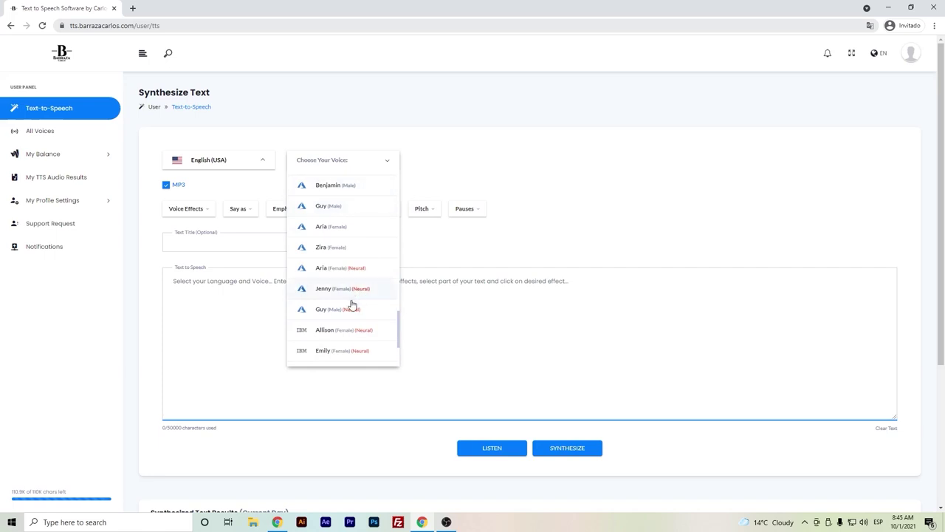
pyautogui.scroll(-2, 353, 273)
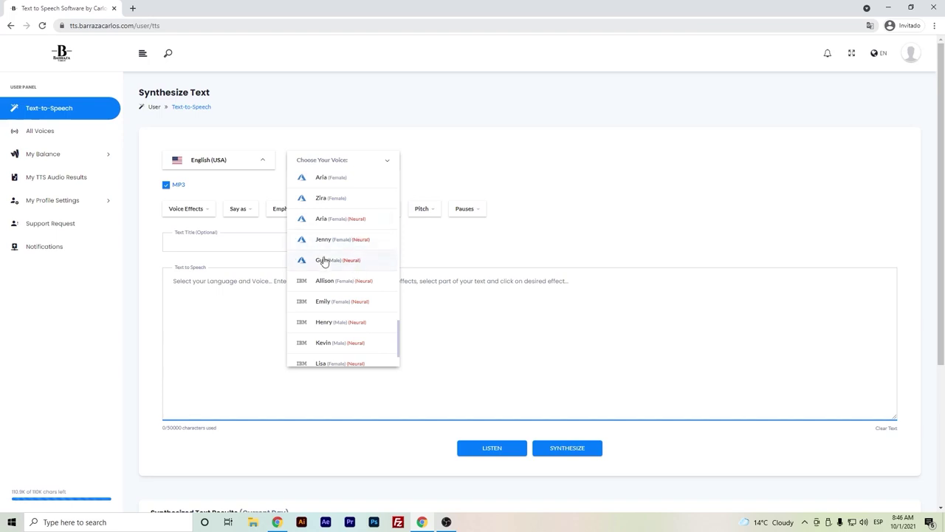
# - Pick the Guy (Male) neural voice, title 'Test', text 'Hello, How are you? I am a guy', and preview it
pyautogui.click(324, 260)
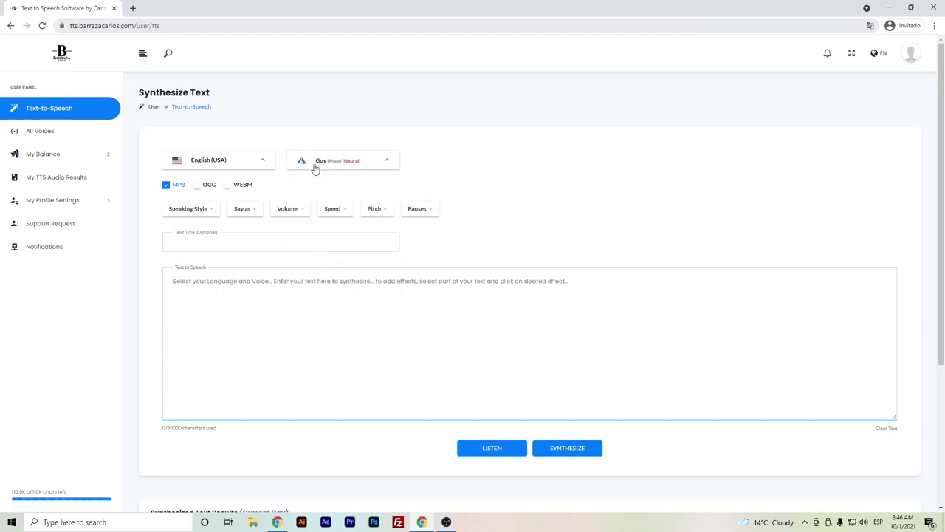
pyautogui.click(204, 245)
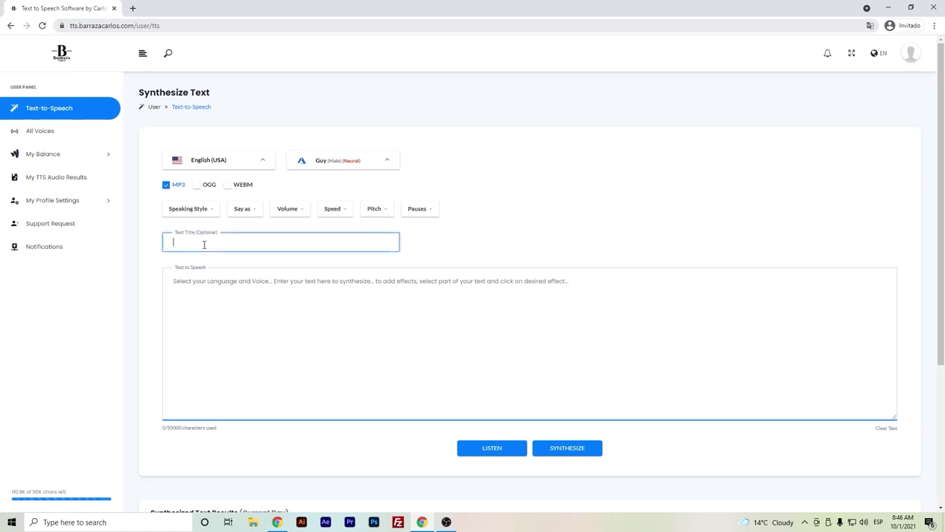
pyautogui.write('Test')
pyautogui.click(232, 279)
pyautogui.write('Hello')
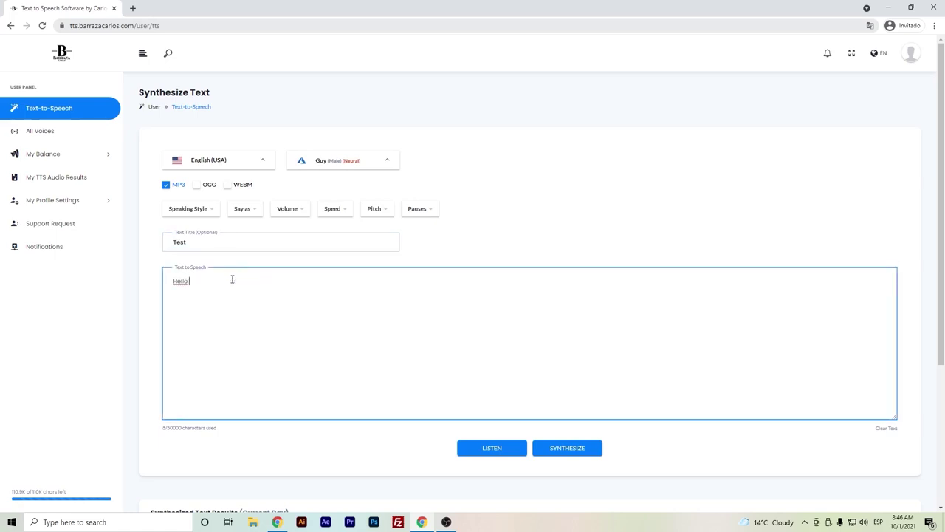
pyautogui.write(', How are you? I am a guy.')
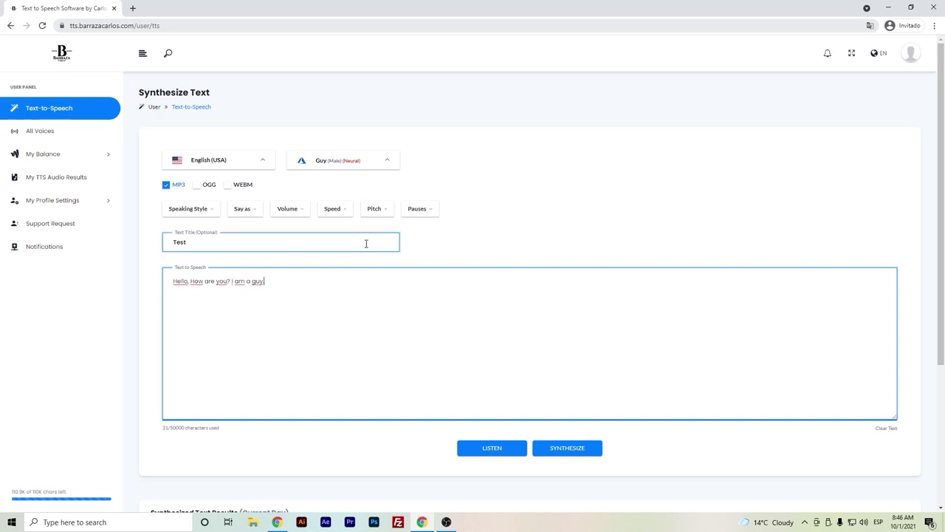
pyautogui.click(506, 455)
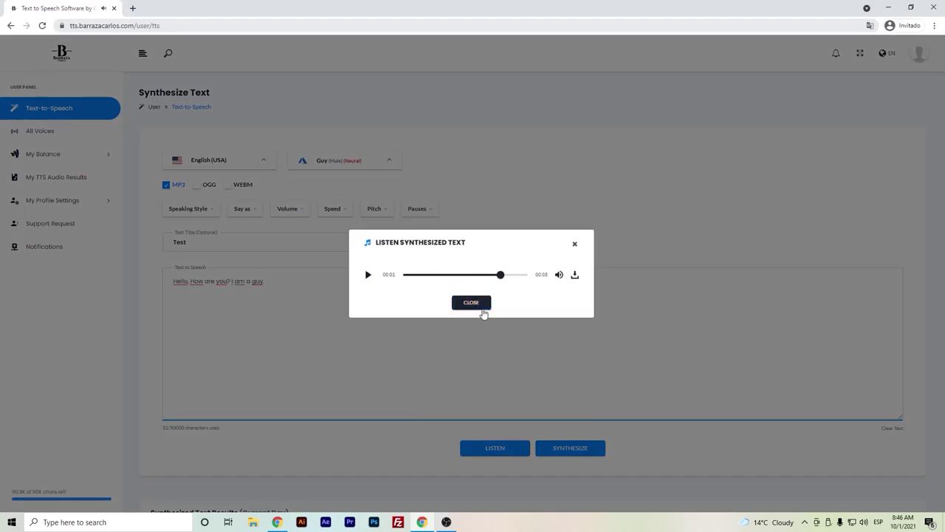
pyautogui.click(473, 303)
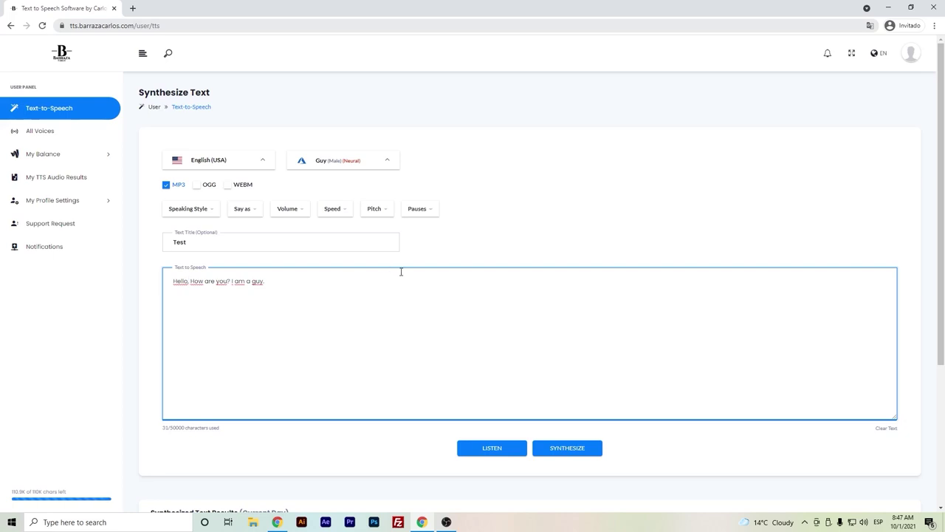
pyautogui.click(211, 214)
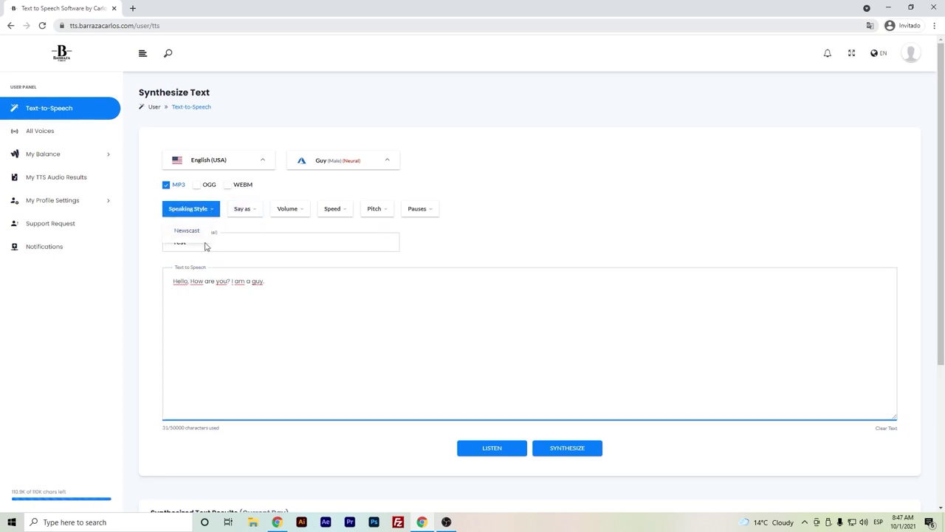
pyautogui.click(259, 211)
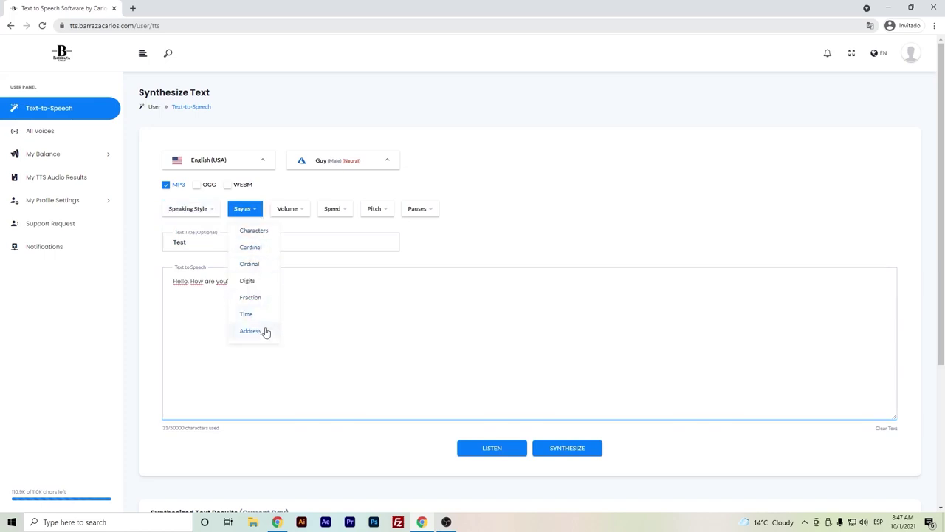
pyautogui.click(295, 214)
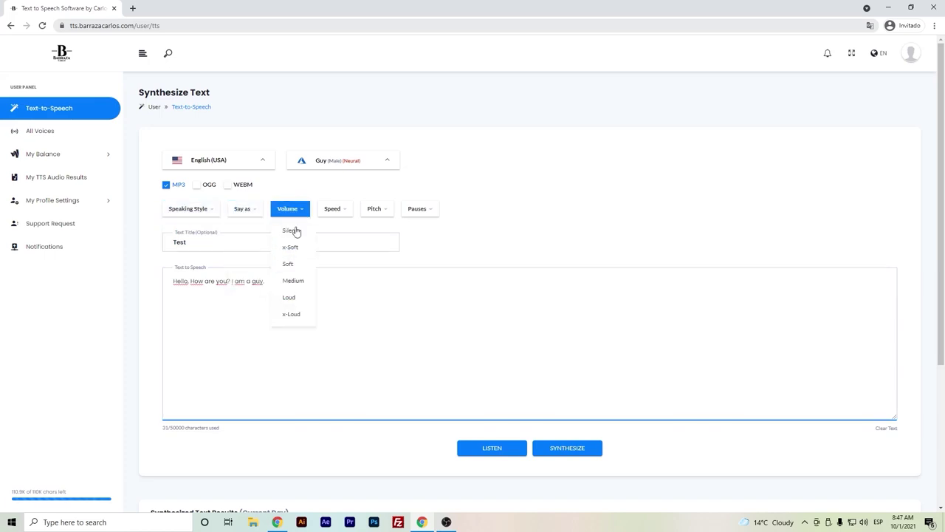
pyautogui.click(333, 214)
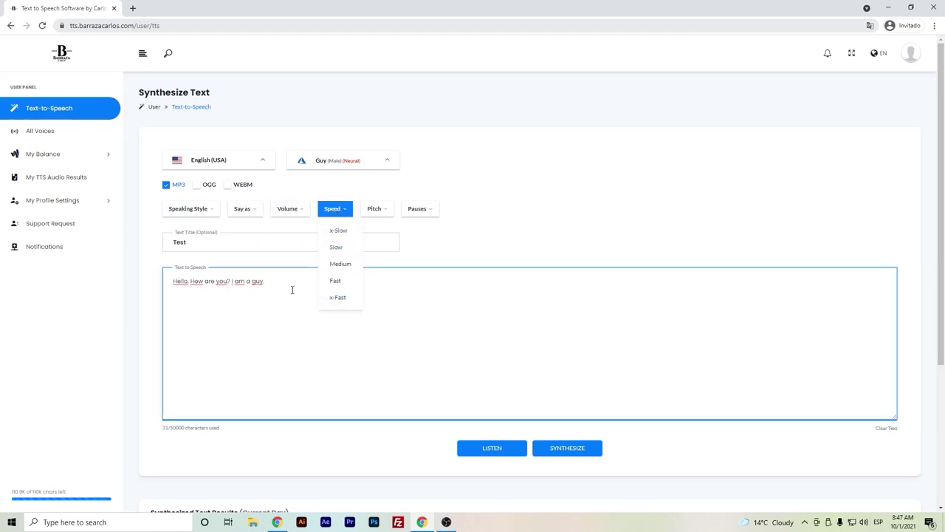
pyautogui.click(390, 213)
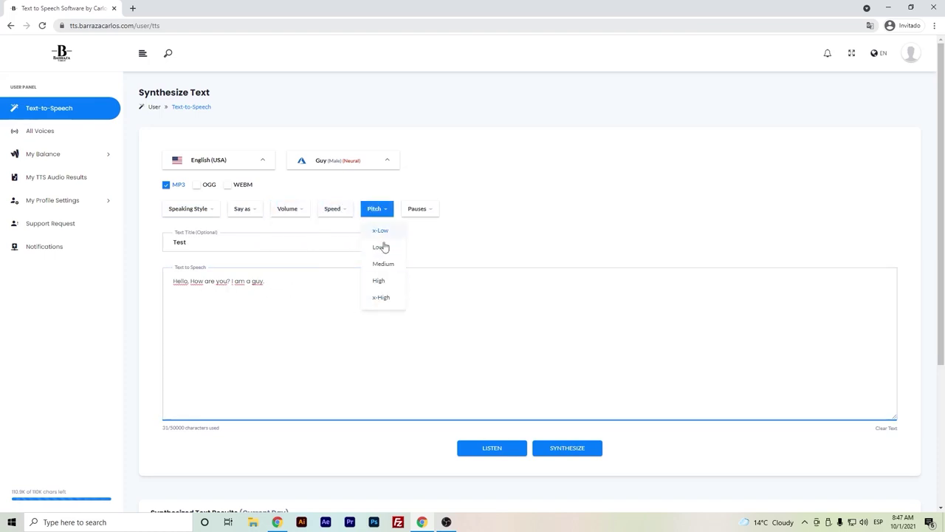
pyautogui.click(429, 216)
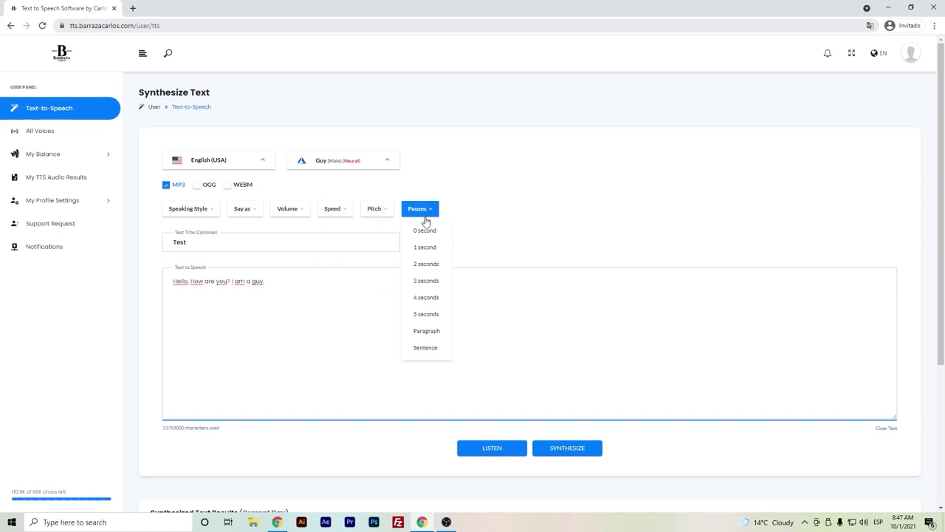
pyautogui.click(285, 271)
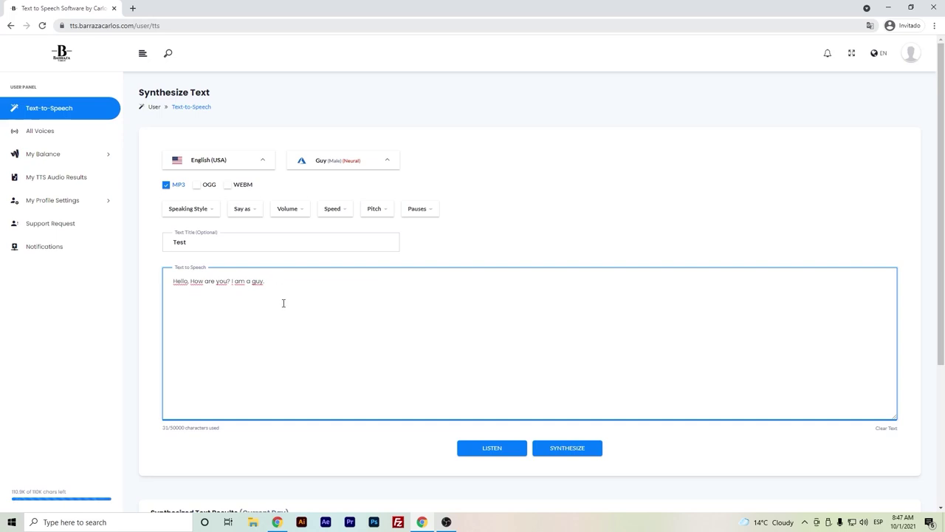
# - Synthesize the Test text to MP3, download it from the result's View page, and open it
pyautogui.scroll(-2, 406, 232)
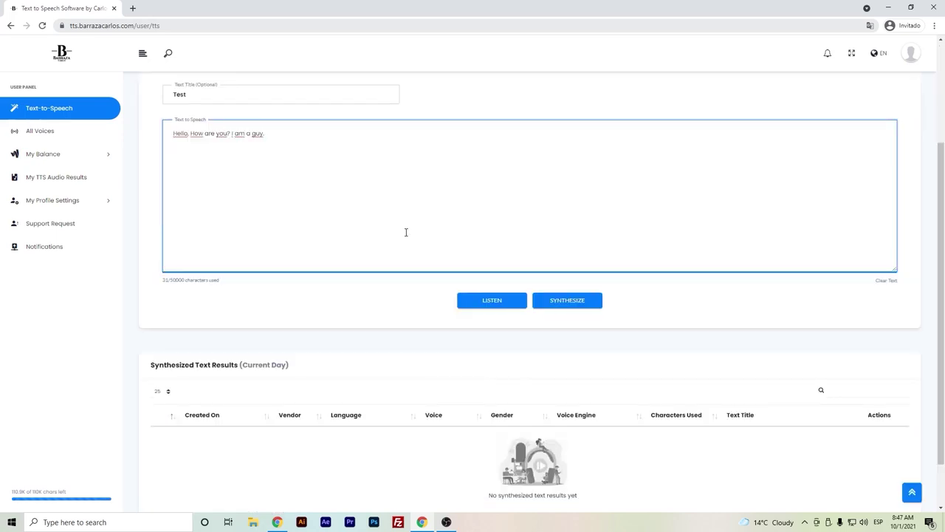
pyautogui.click(569, 299)
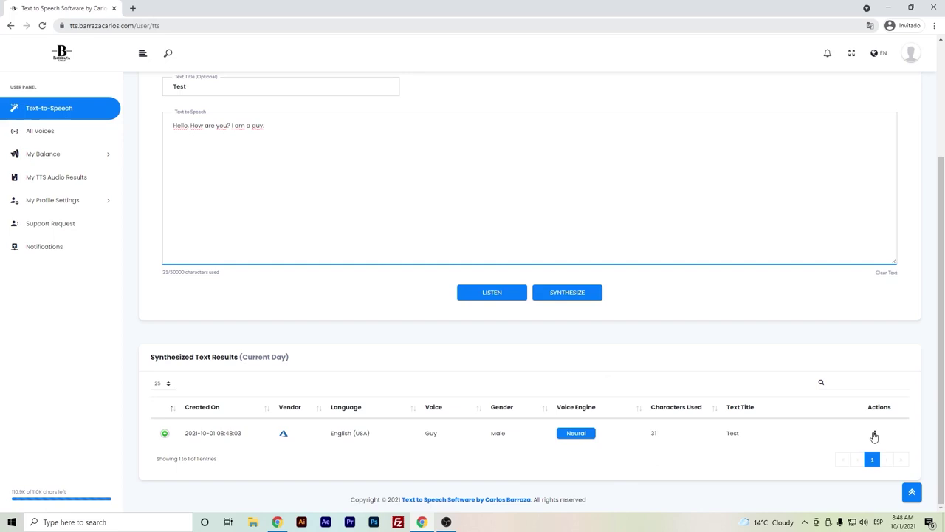
pyautogui.click(874, 433)
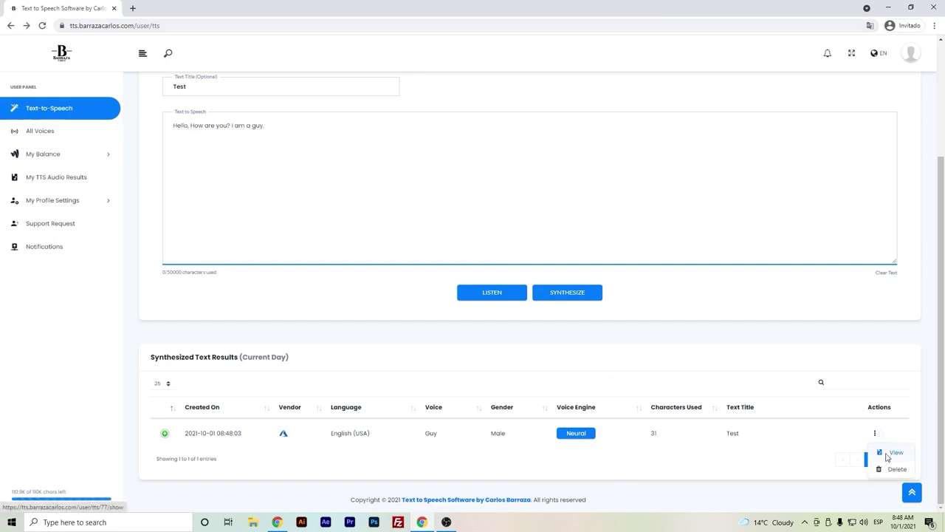
pyautogui.click(893, 453)
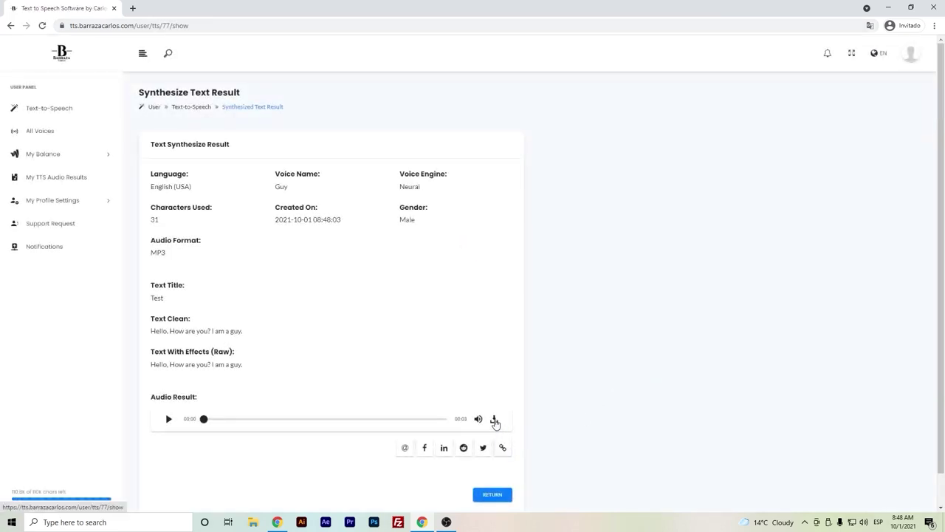
pyautogui.click(494, 418)
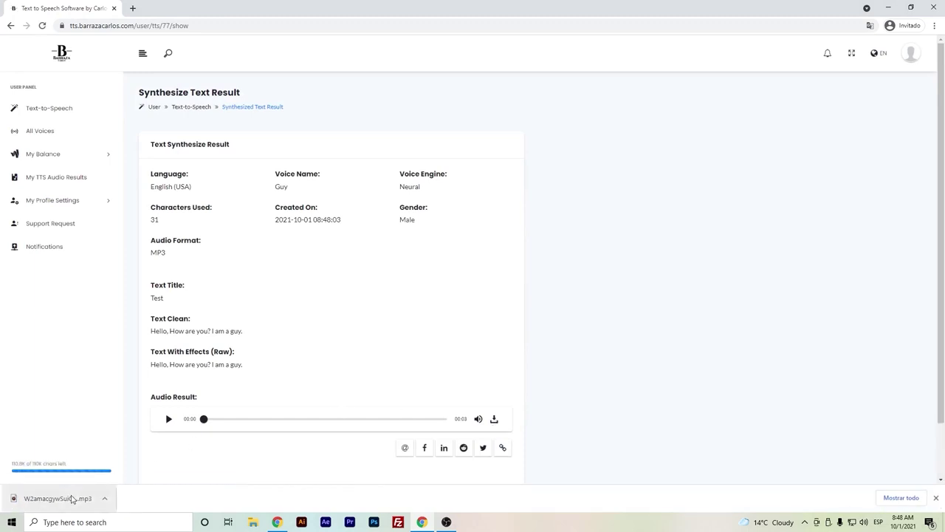
pyautogui.click(72, 498)
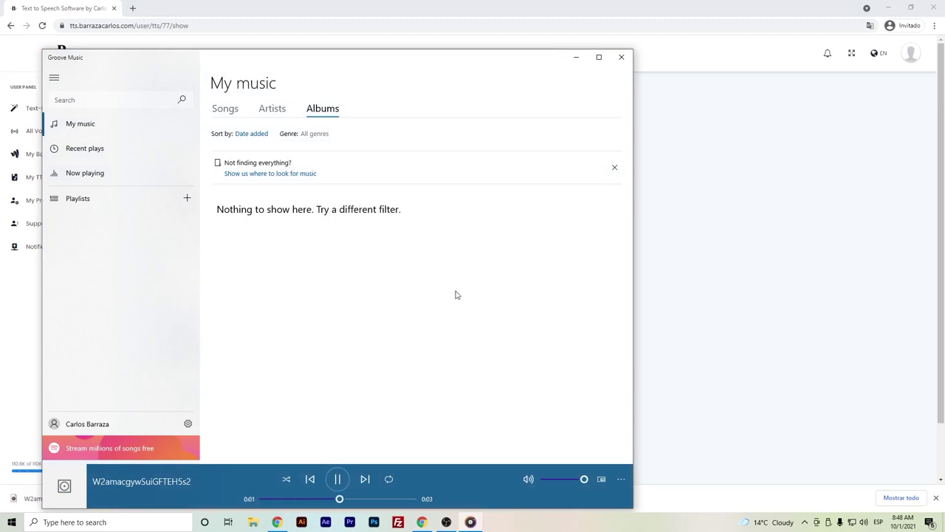
# - Close Groove Music after the 0:03 Test clip plays
pyautogui.click(621, 57)
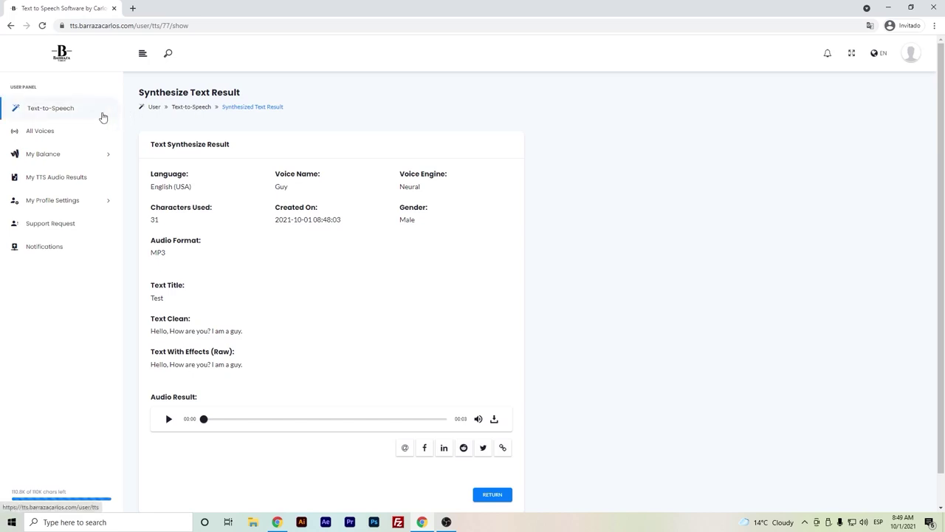
# - Go back to the empty Synthesize Text form (0/50000 characters) via the Text-to-Speech sidebar link
pyautogui.click(102, 115)
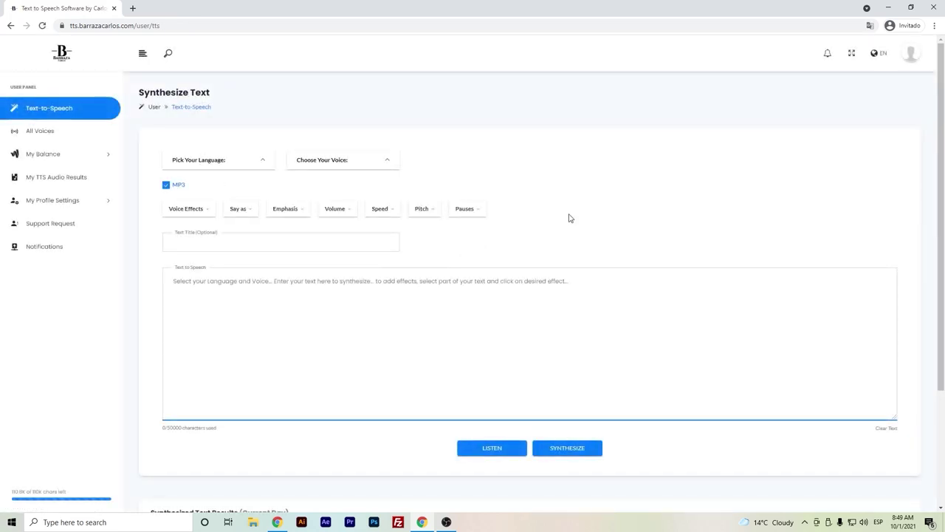